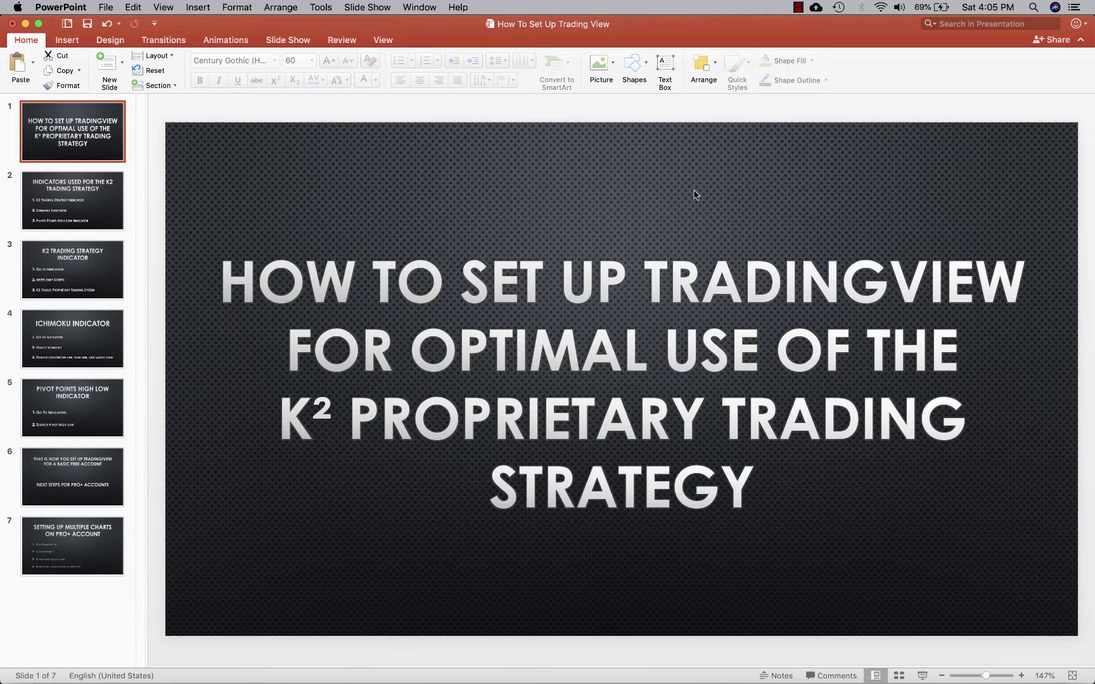
Step through the deck via slide 2 to slide 3, the K2 Trading Strategy Indicator steps.
click(86, 193)
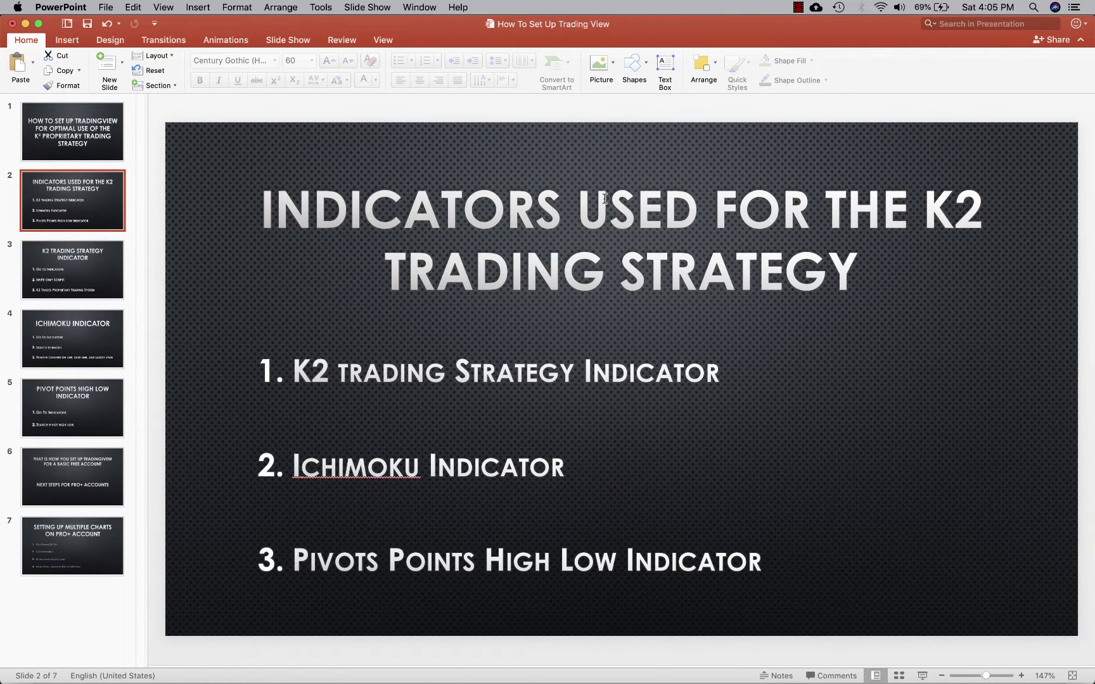
click(53, 276)
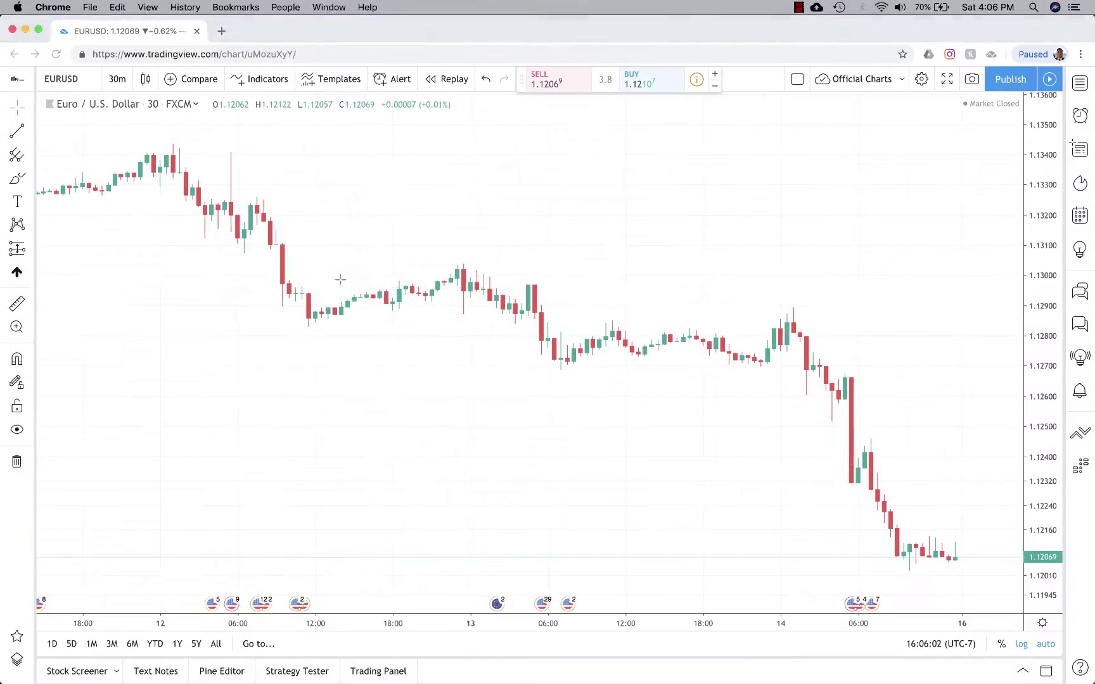
key(F1)
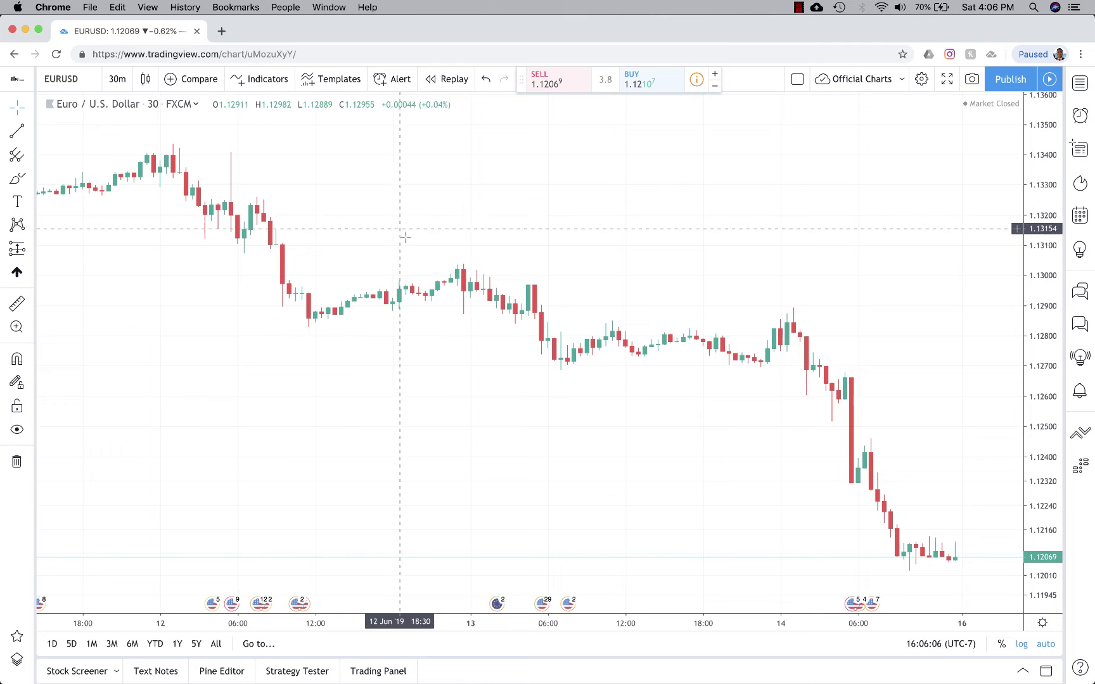
Add the invite-only K² Trades Proprietary Trading System indicator to the EURUSD 30-minute chart.
key(F1)
click(268, 81)
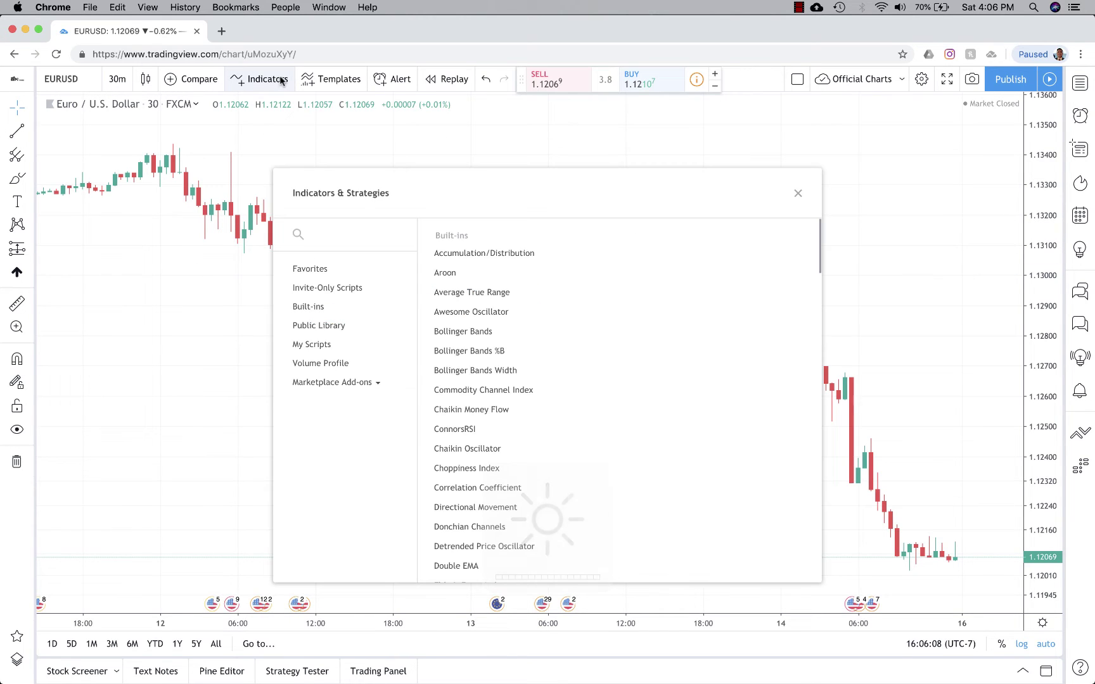
click(324, 289)
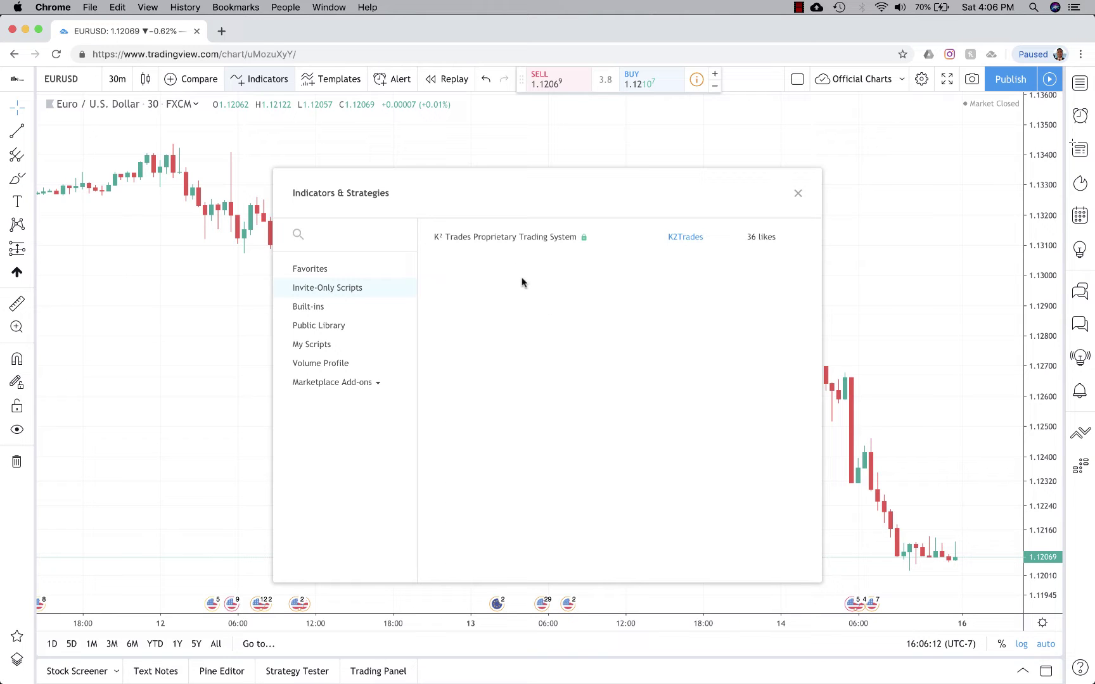
click(510, 239)
click(799, 193)
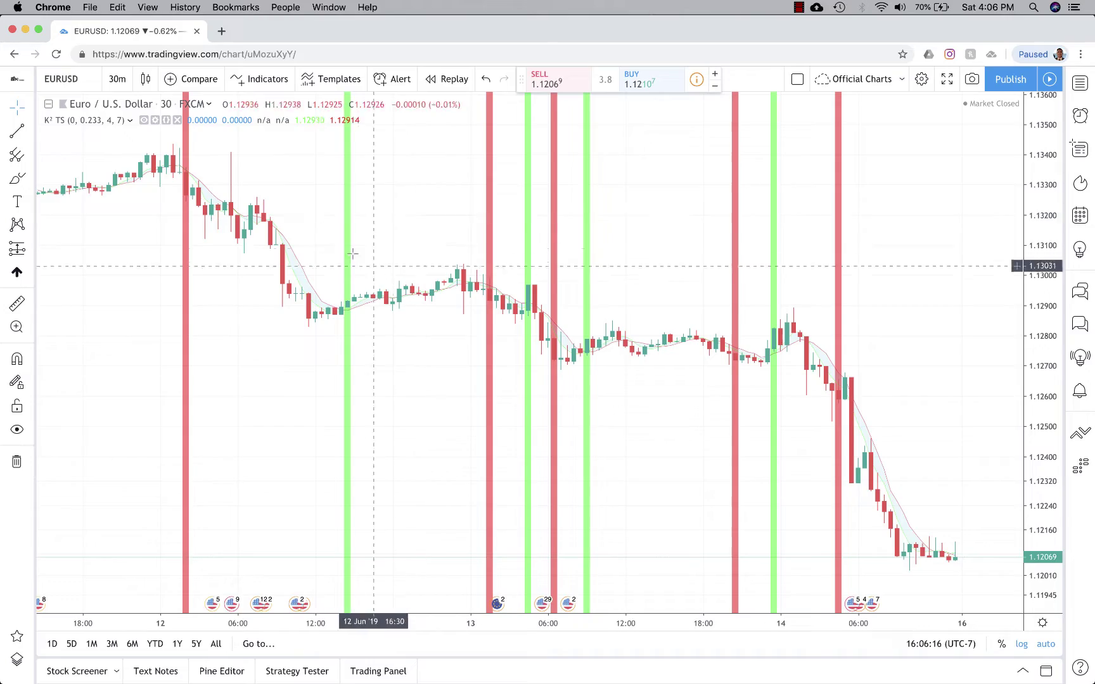
key(ctrl+Up)
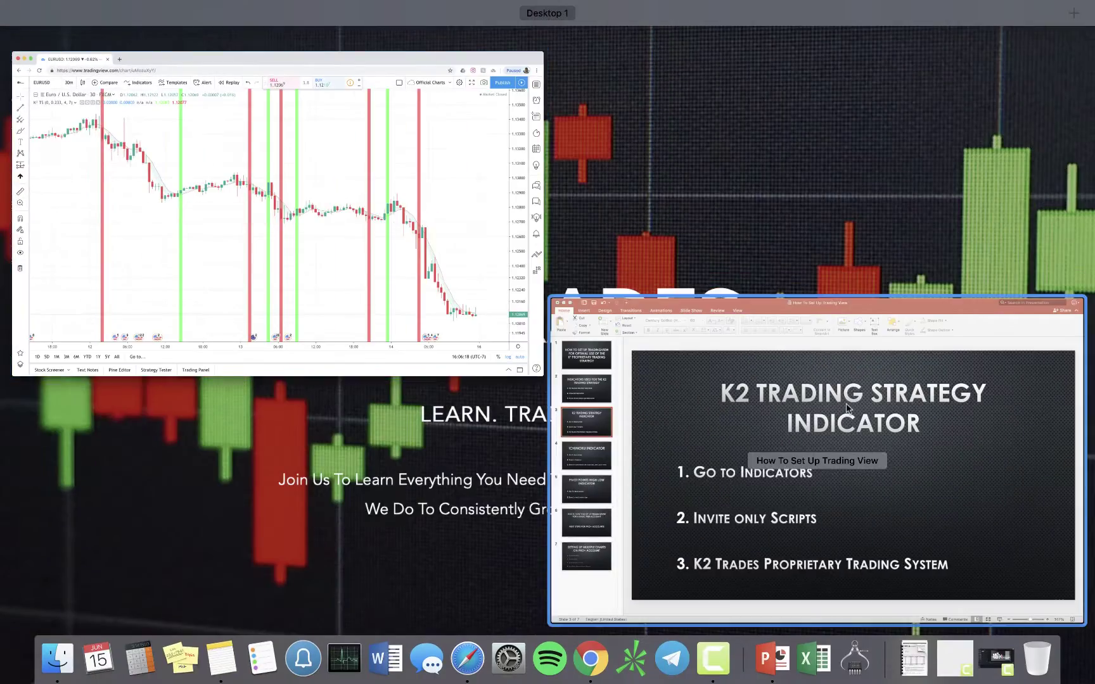
Show slide 4's three Ichimoku Indicator setup steps, then return to the TradingView chart.
click(847, 408)
click(74, 334)
key(F2)
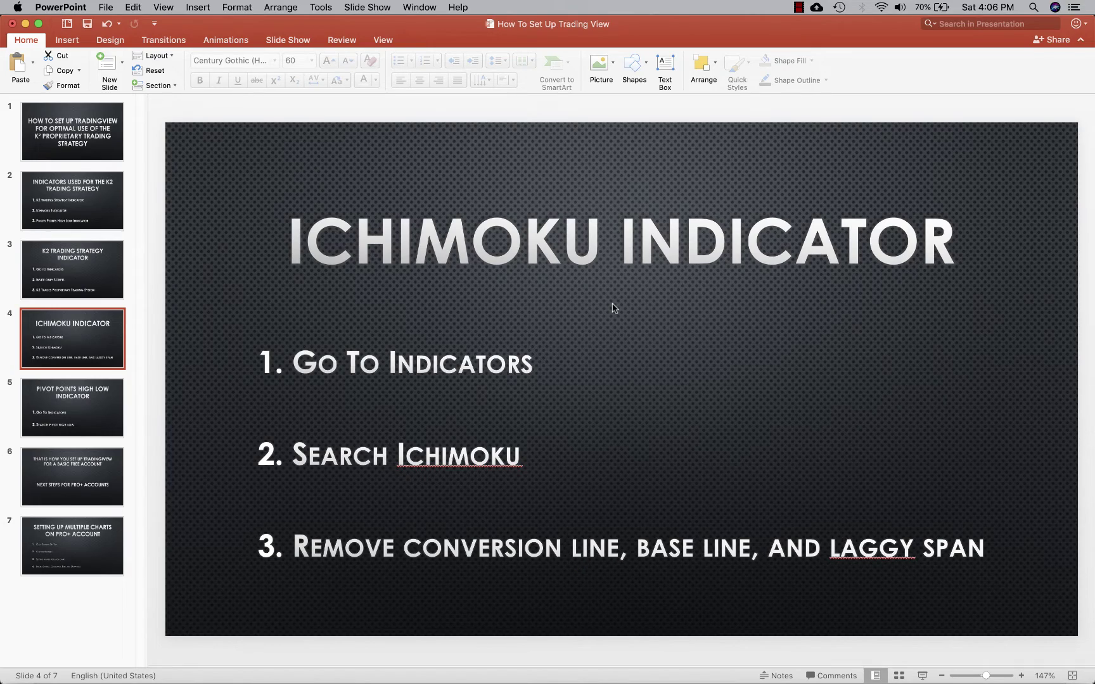
key(ctrl+Up)
click(280, 92)
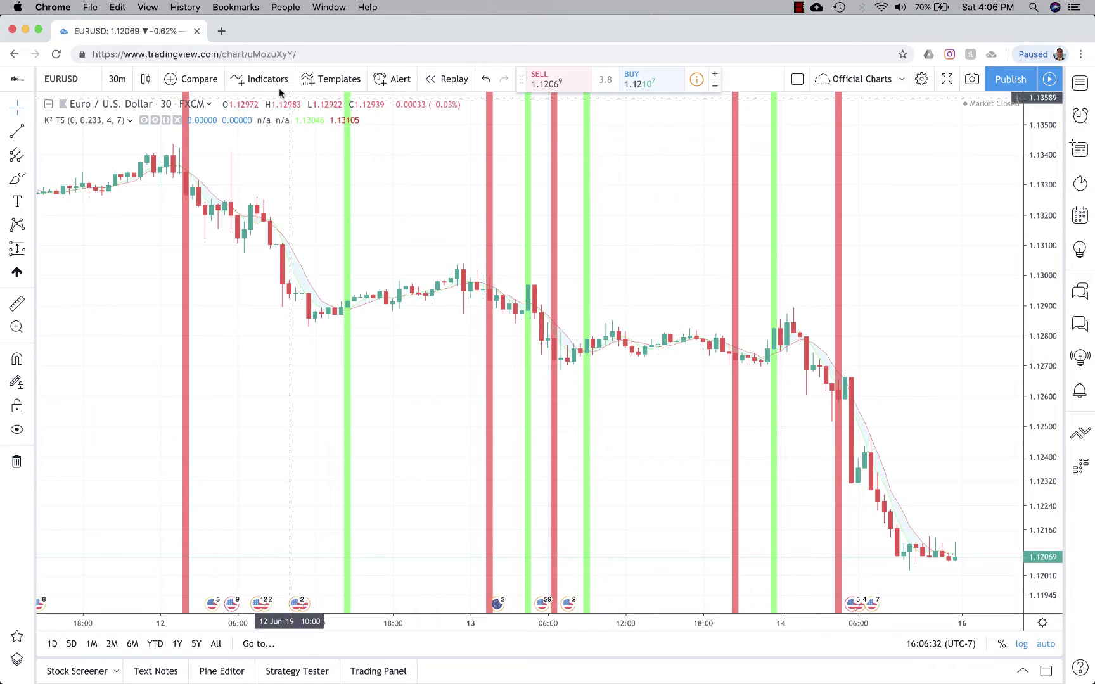
Search 'ichi' and add the built-in Ichimoku Cloud indicator to the chart.
click(270, 80)
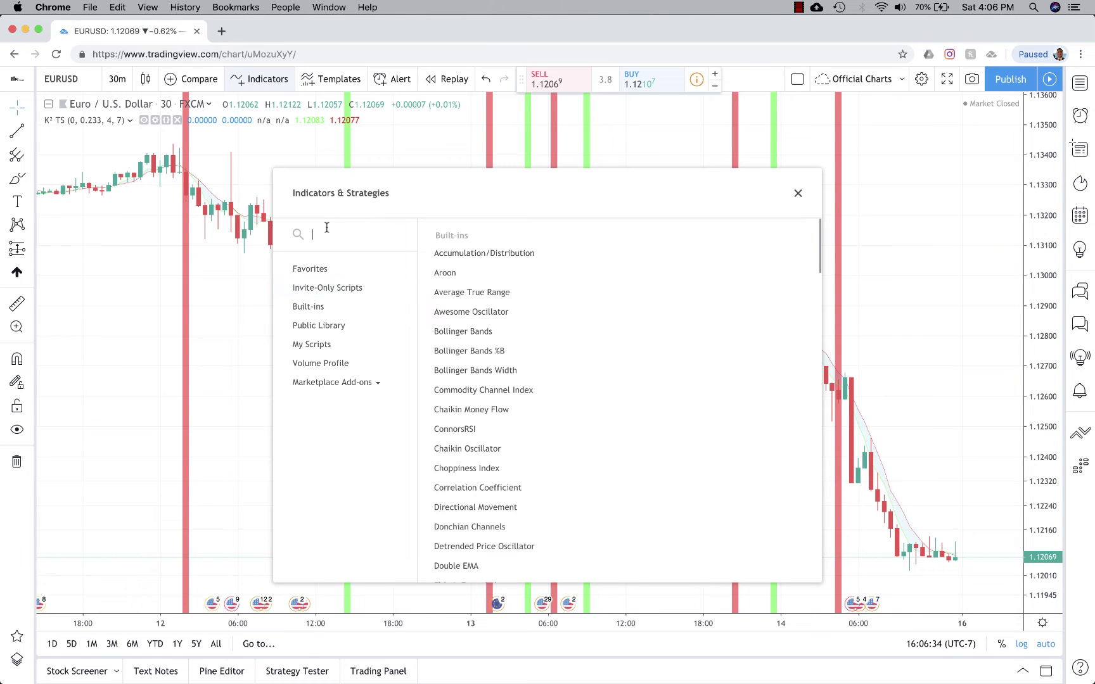
text(ichi)
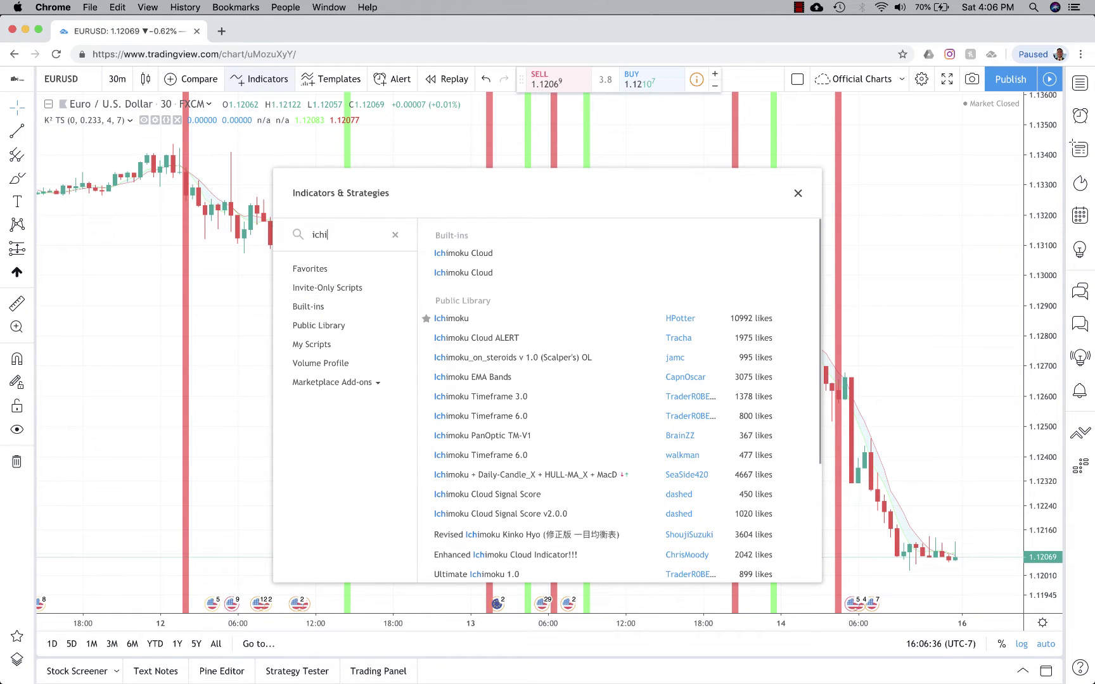
click(491, 253)
click(797, 193)
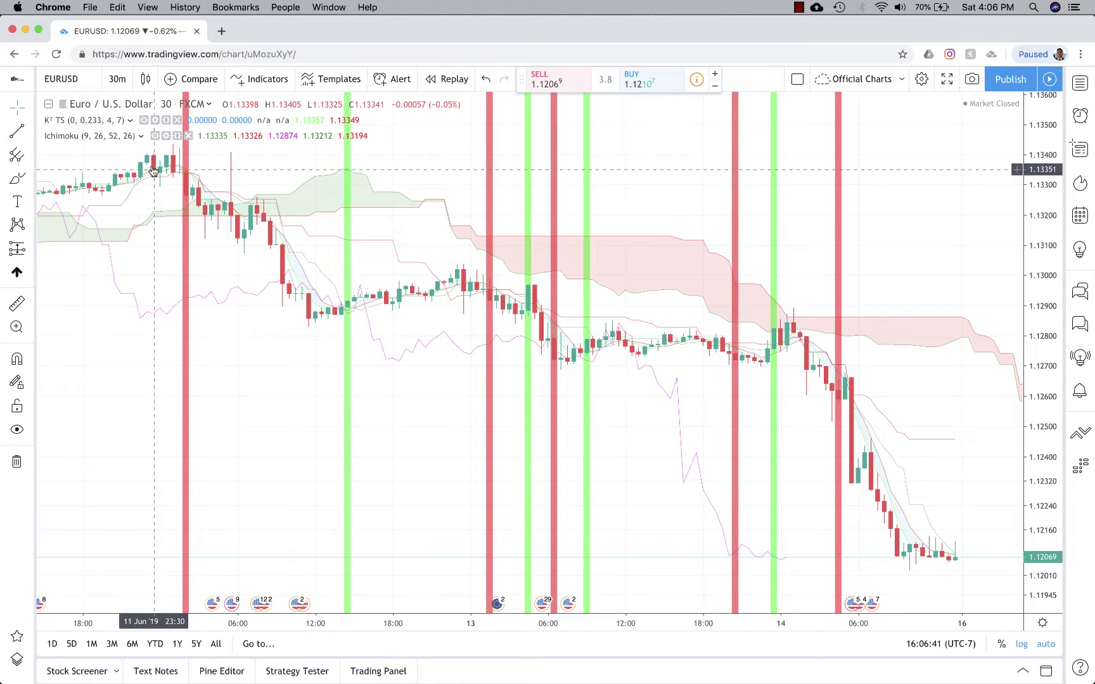
Hide the Ichimoku Conversion Line, Base Line and Lagging Span, leaving only the cloud.
click(168, 136)
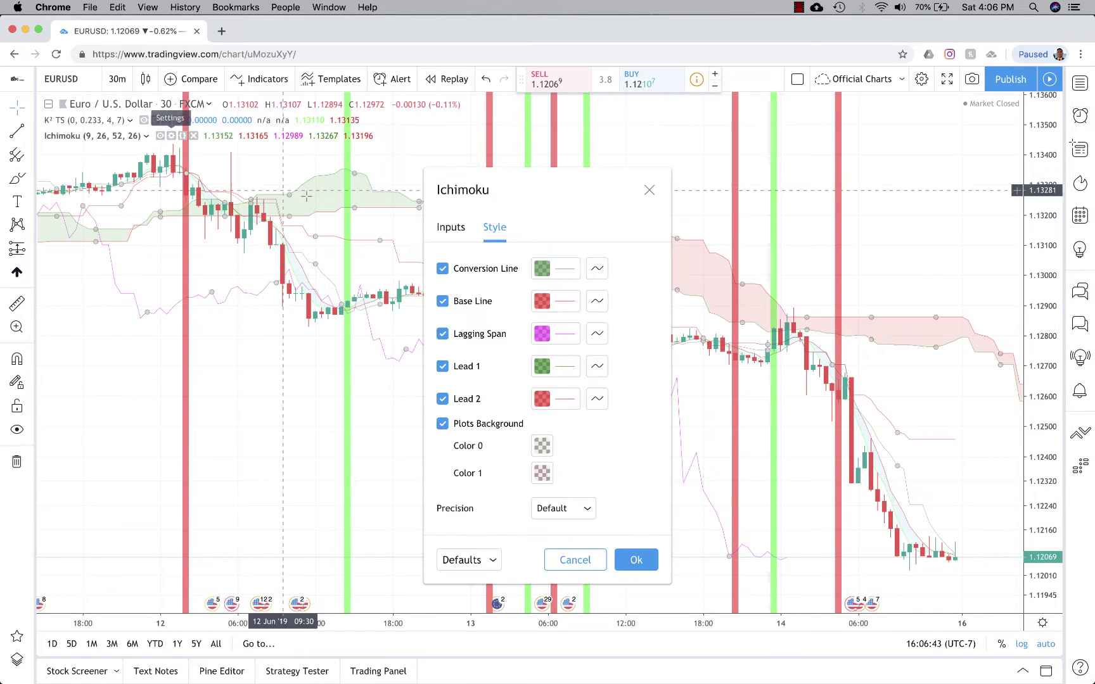
click(483, 269)
click(475, 301)
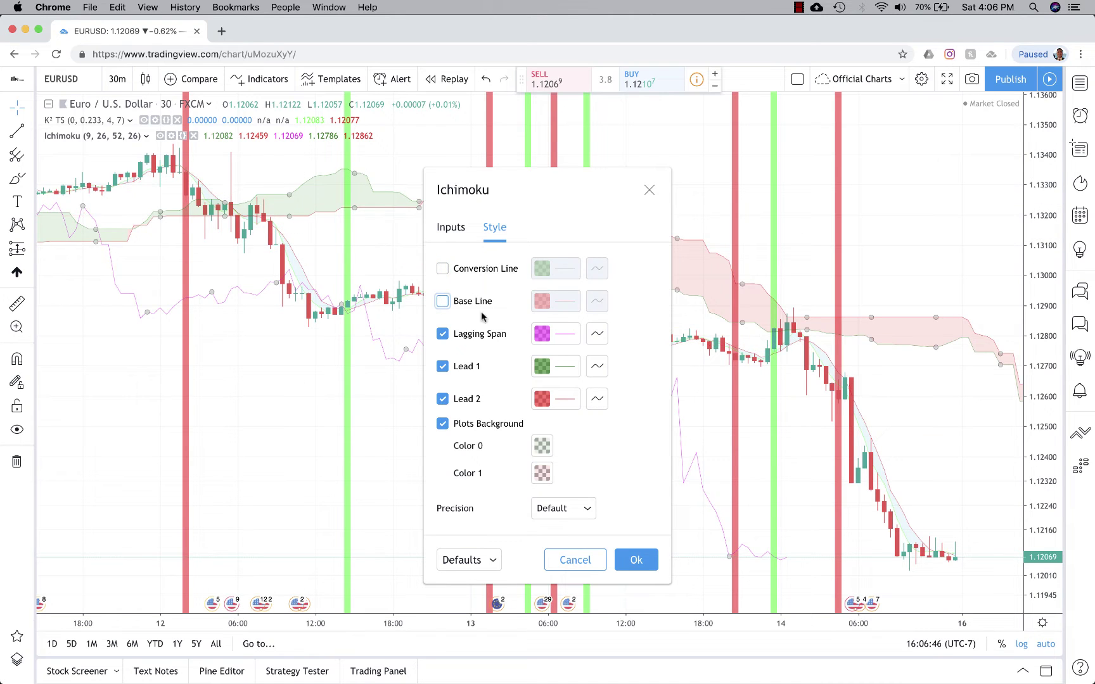
click(480, 334)
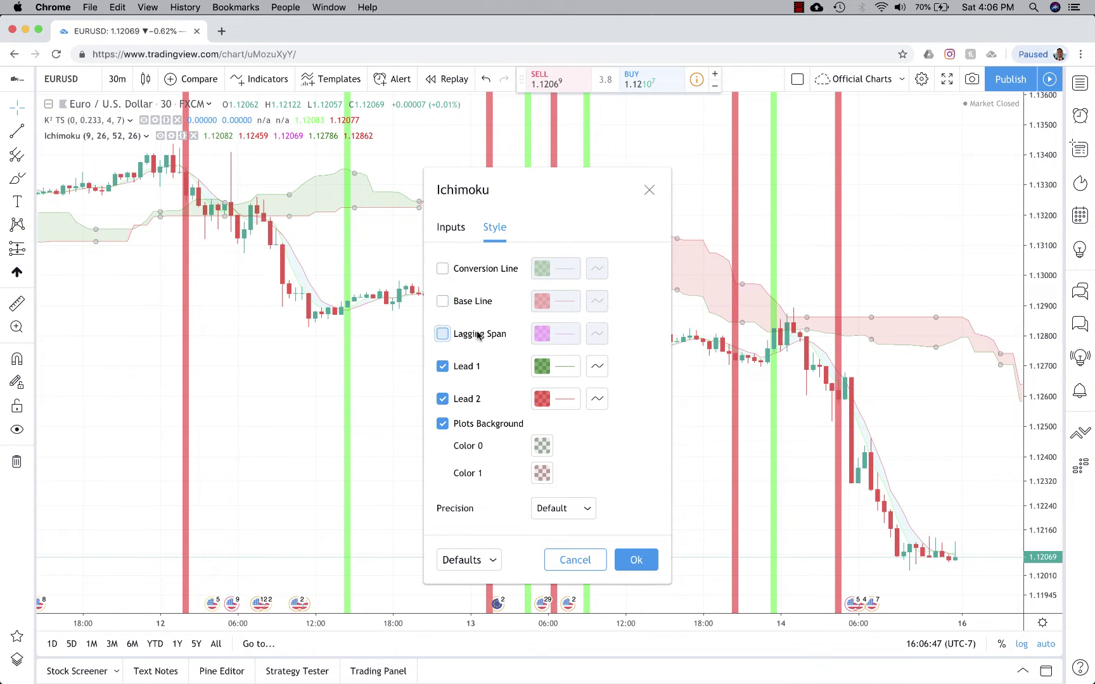
click(634, 559)
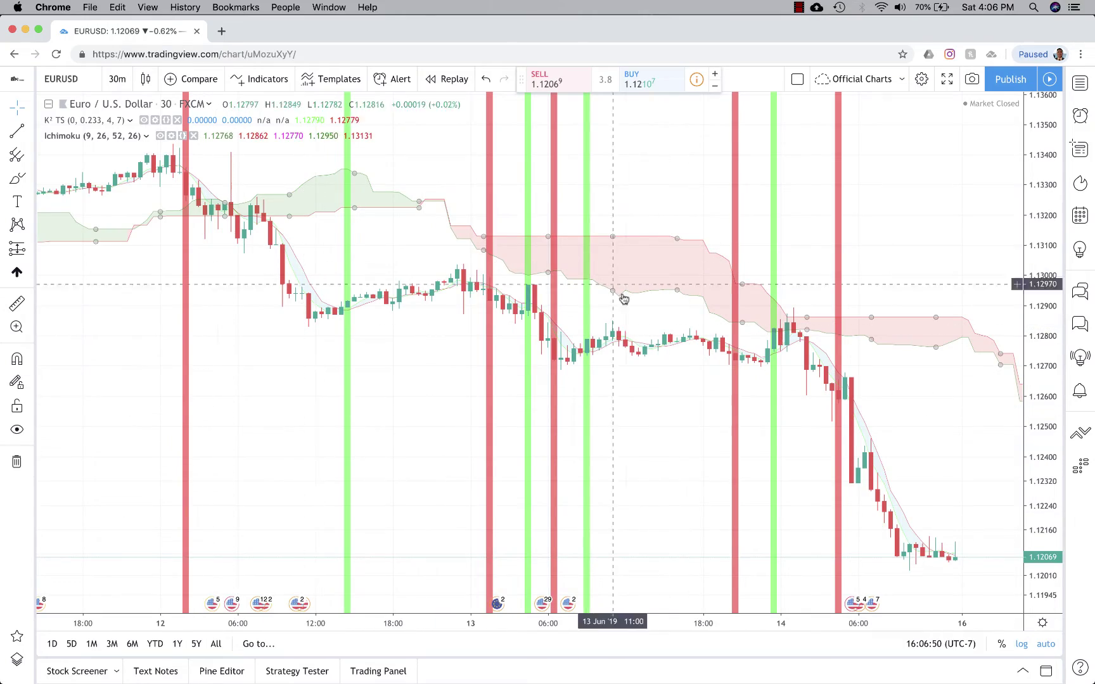
key(ctrl+Up)
click(700, 412)
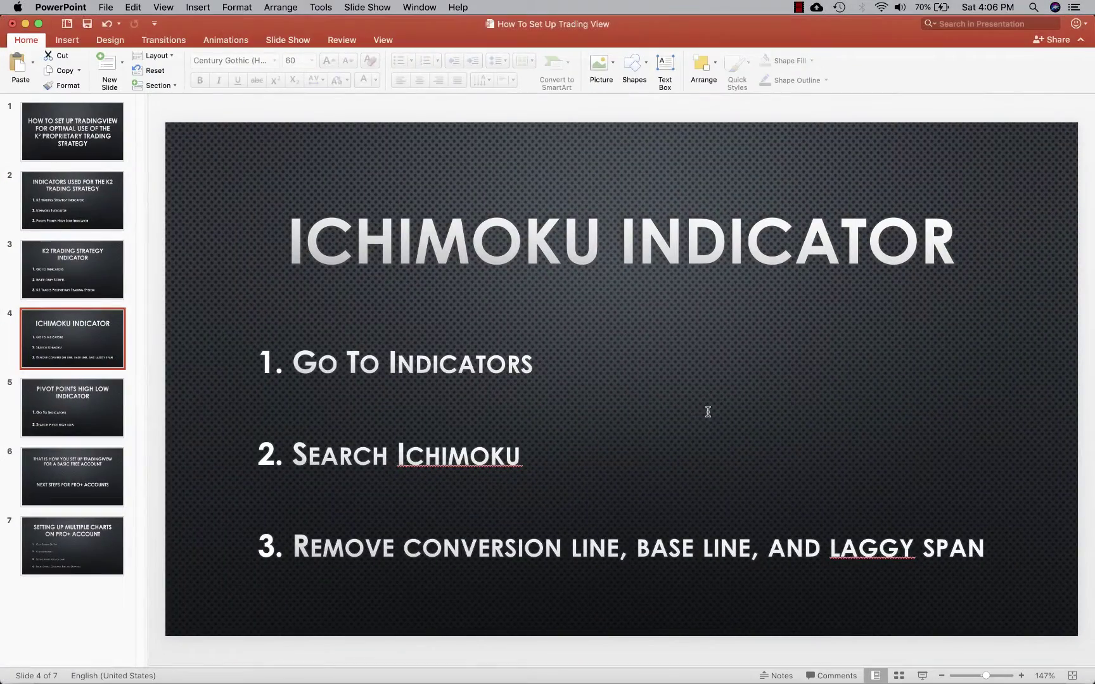
Show slide 5's Pivot Points High Low steps, then go back to the EURUSD chart's indicator list.
click(124, 404)
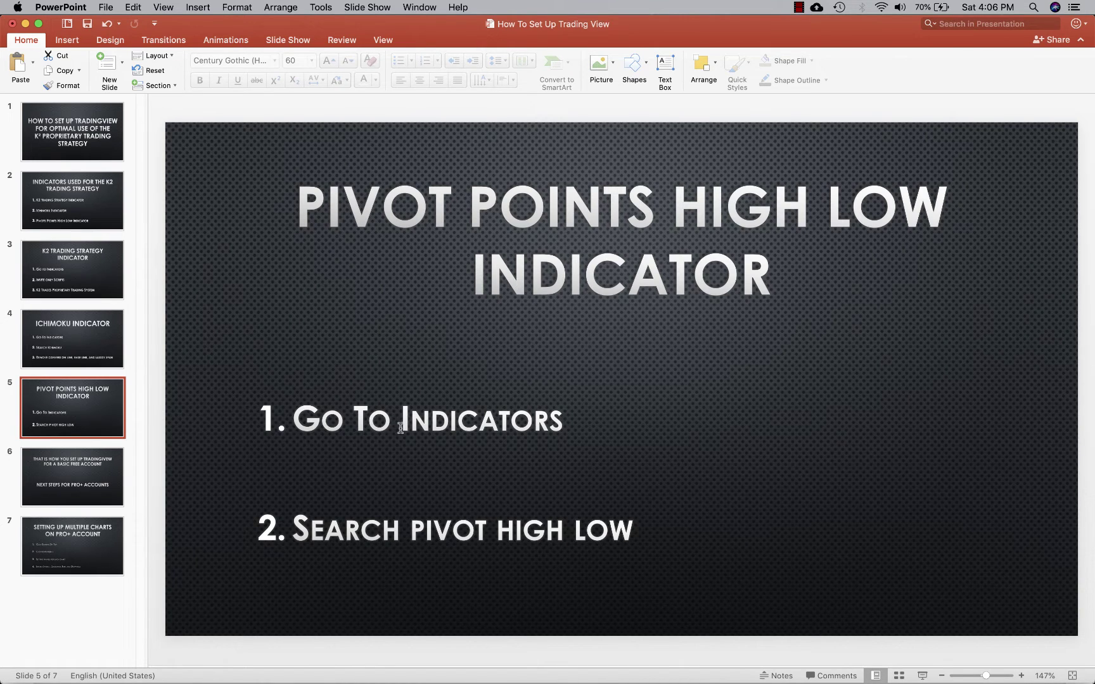
key(ctrl+Up)
click(302, 245)
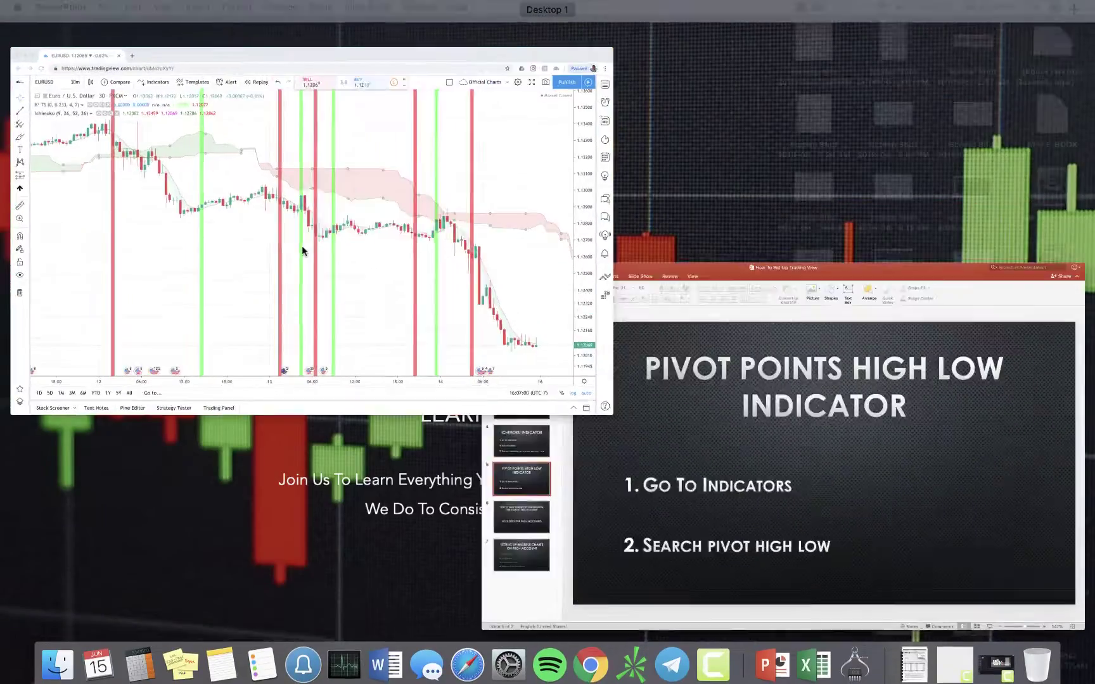
click(260, 79)
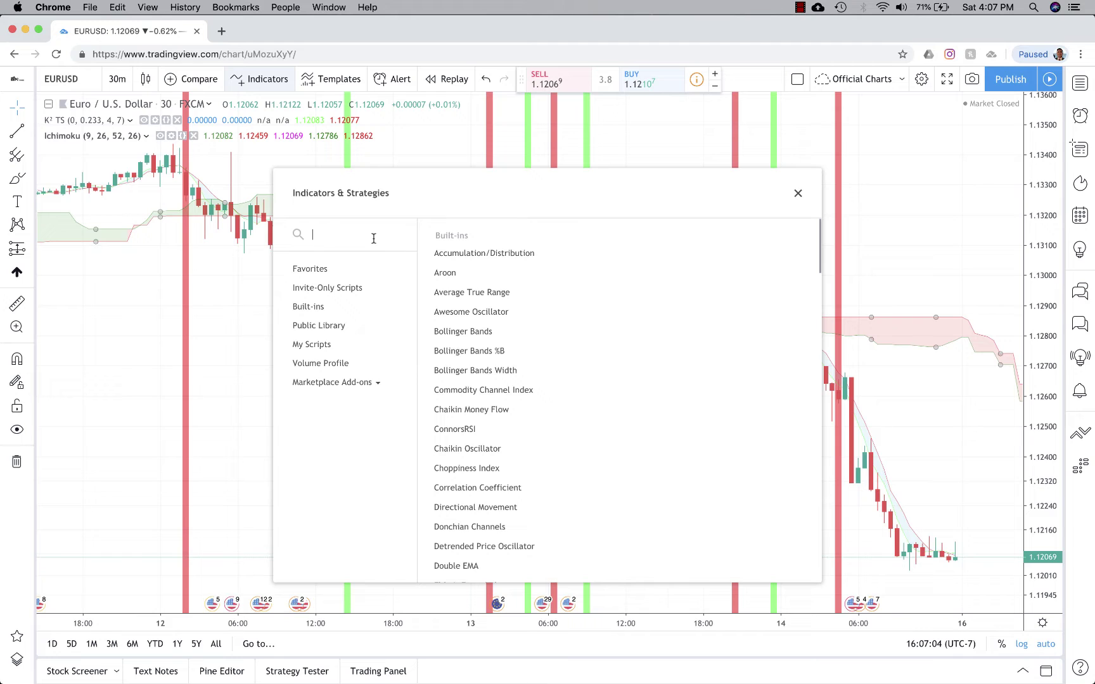
Search 'pivot pooin' and add the built-in Pivot Points High Low indicator (Pivots HL 10, 10).
text(pivot pooin)
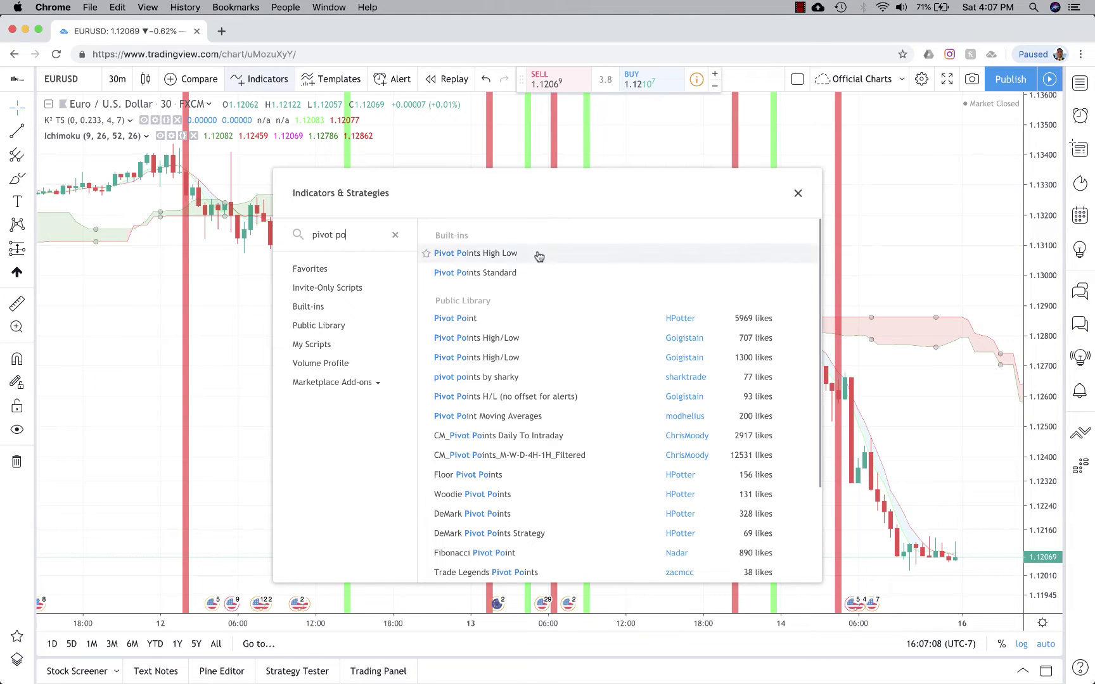
click(504, 253)
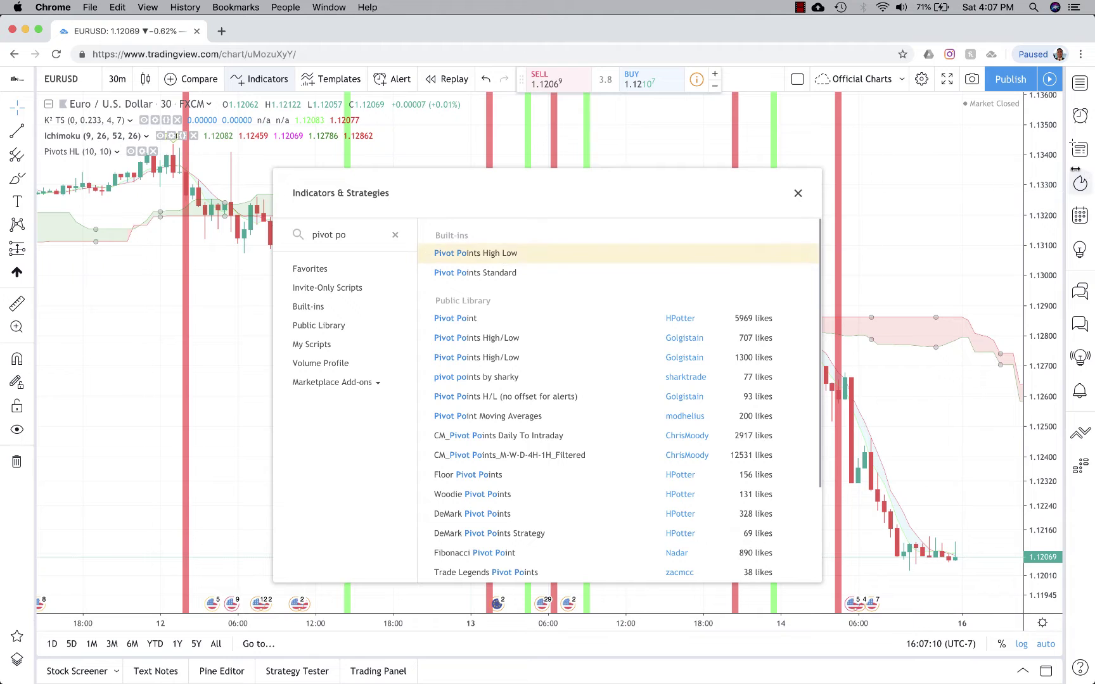
click(797, 193)
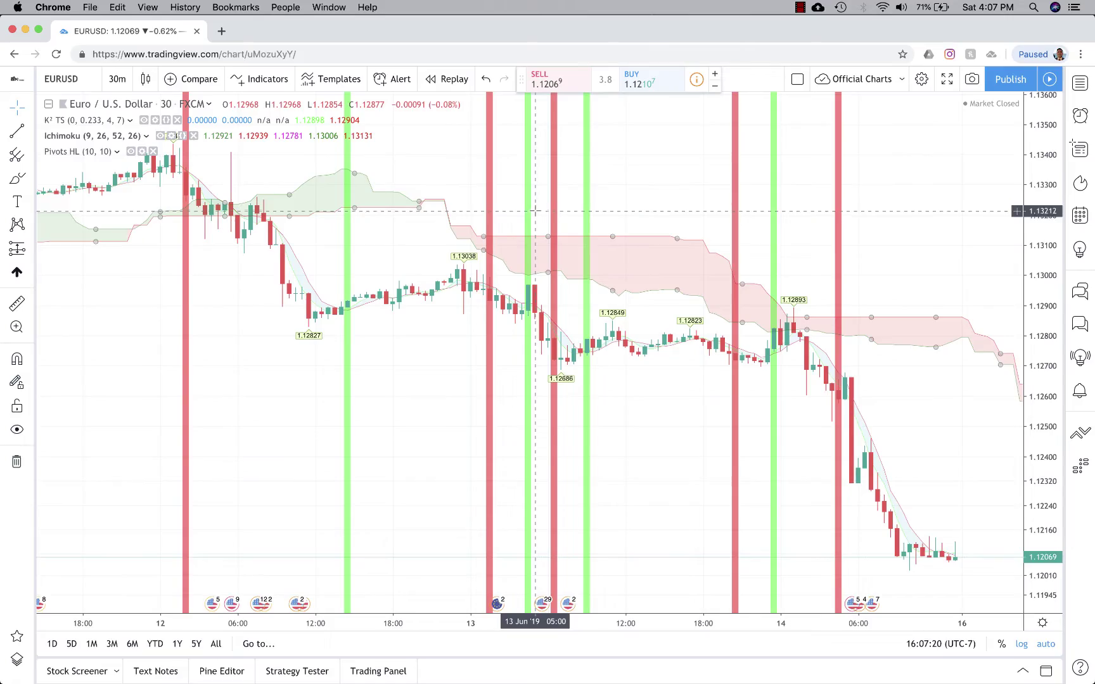
key(ctrl+Up)
Go to slide 6 of the presentation, then glance back at the TradingView chart.
click(772, 370)
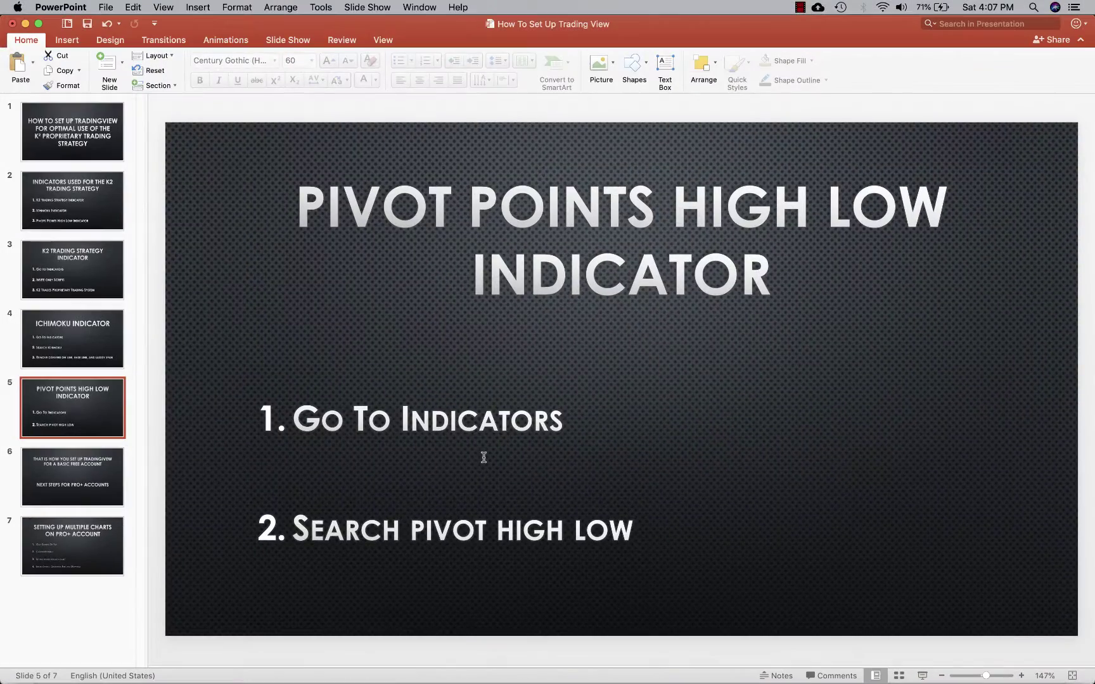
click(56, 480)
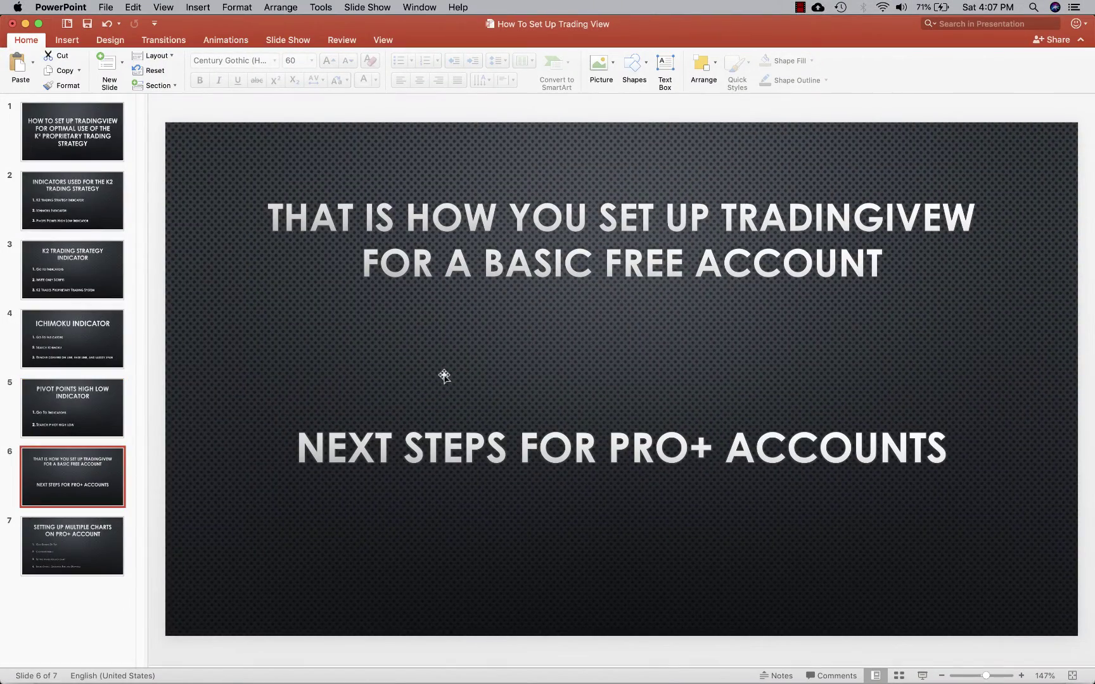
key(ctrl+Up)
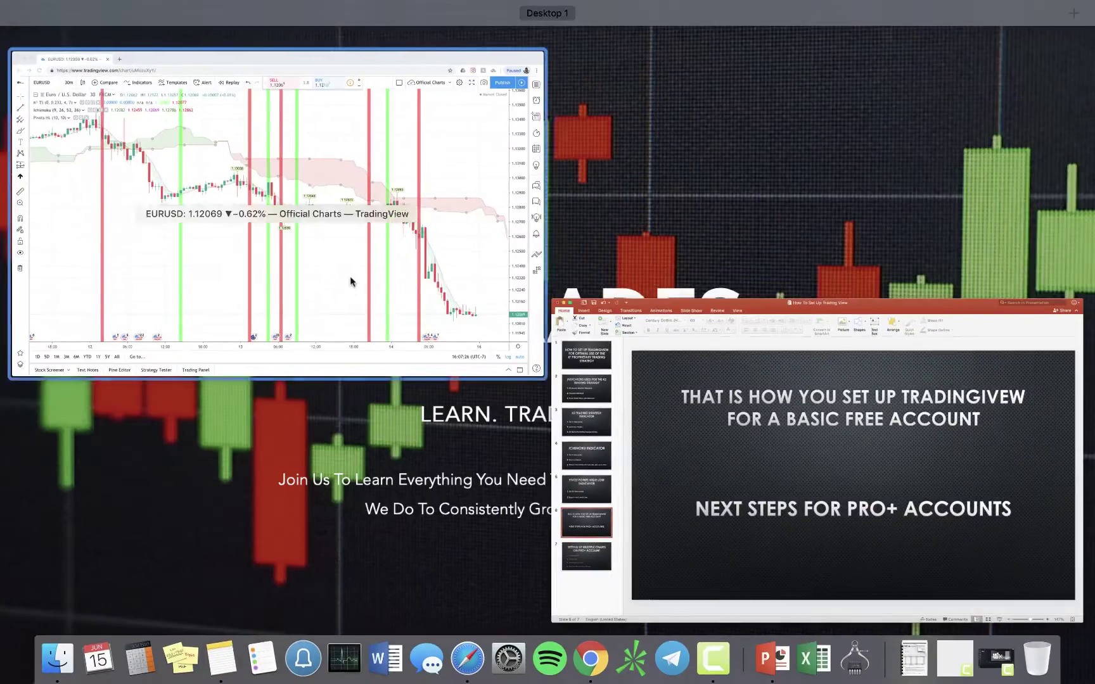
click(326, 269)
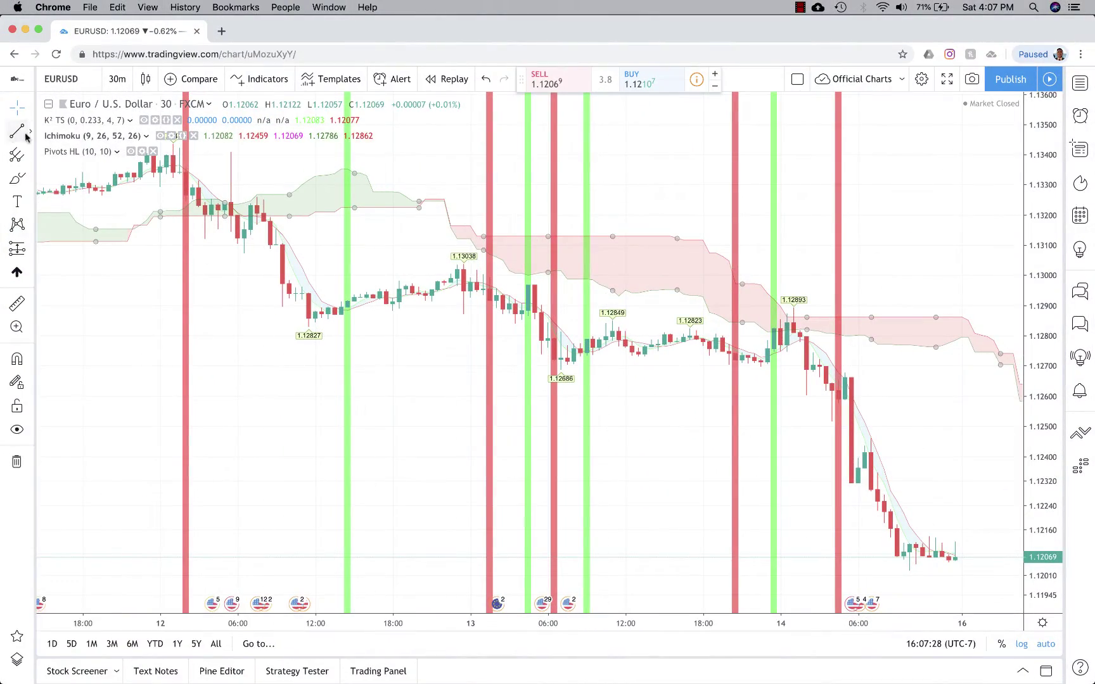
Show slide 7 on setting up multiple charts with a Pro+ account, then return to TradingView.
key(ctrl+Up)
click(726, 424)
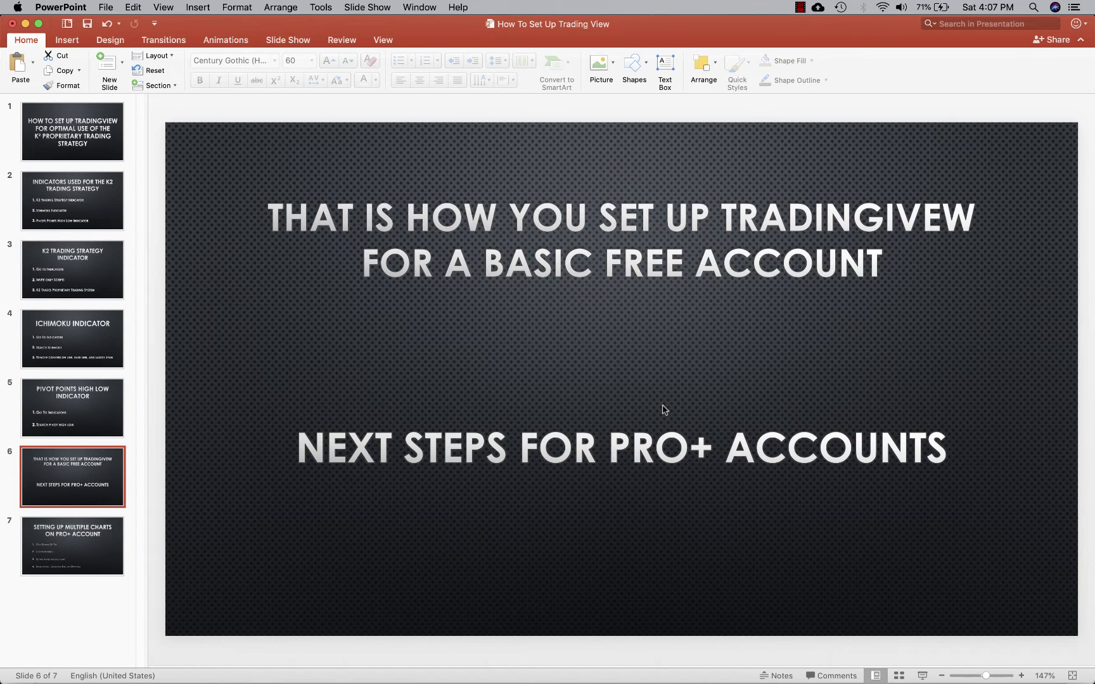
click(76, 542)
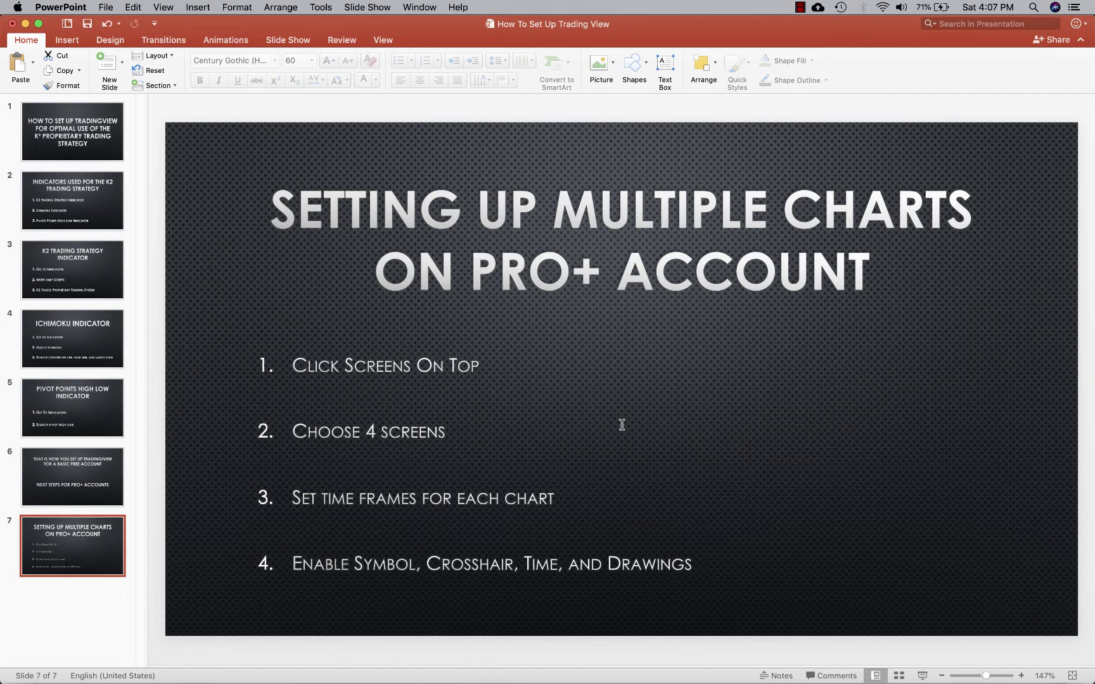
key(ctrl+Up)
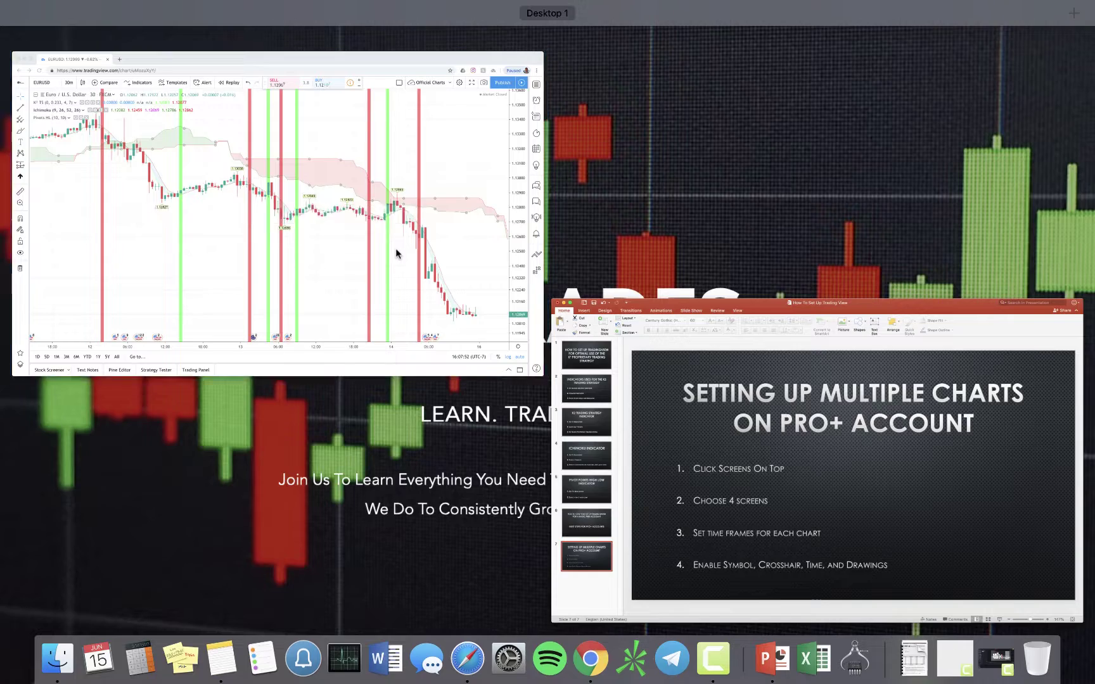
click(396, 252)
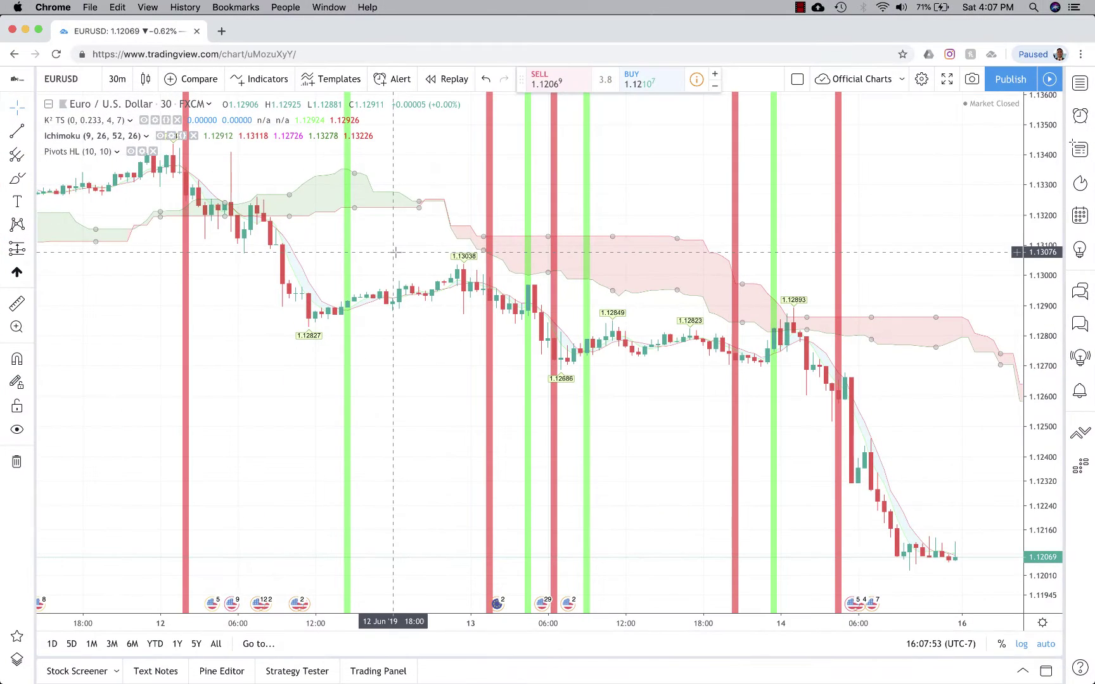
Switch the TradingView layout to a 2×2 grid of four EURUSD charts.
click(797, 80)
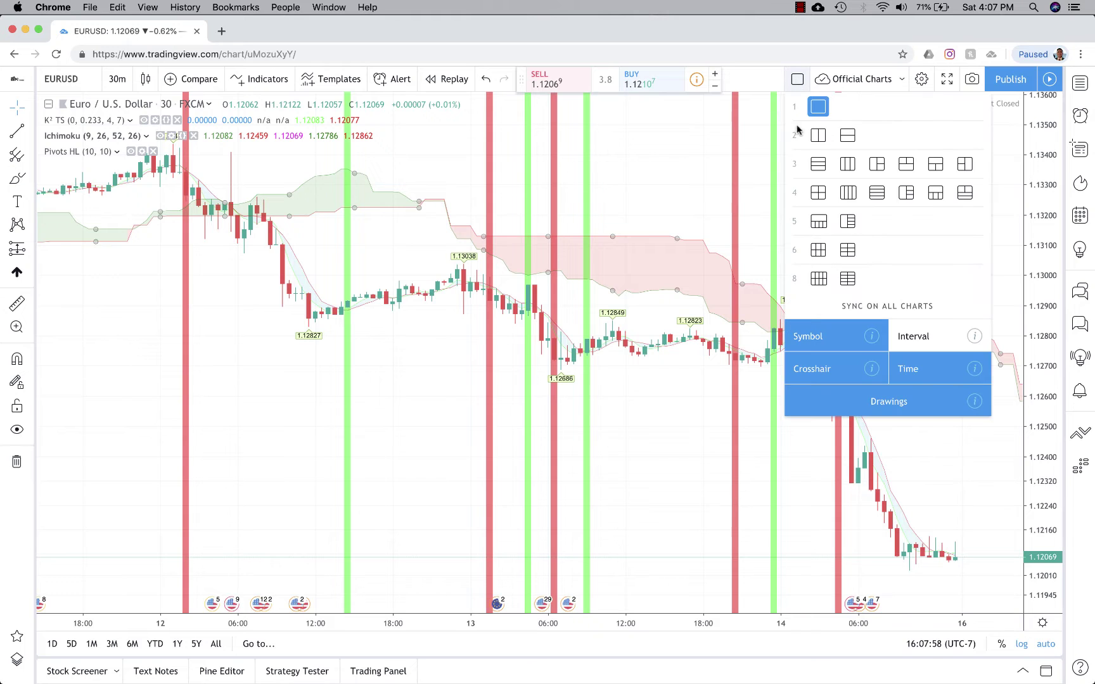
click(818, 193)
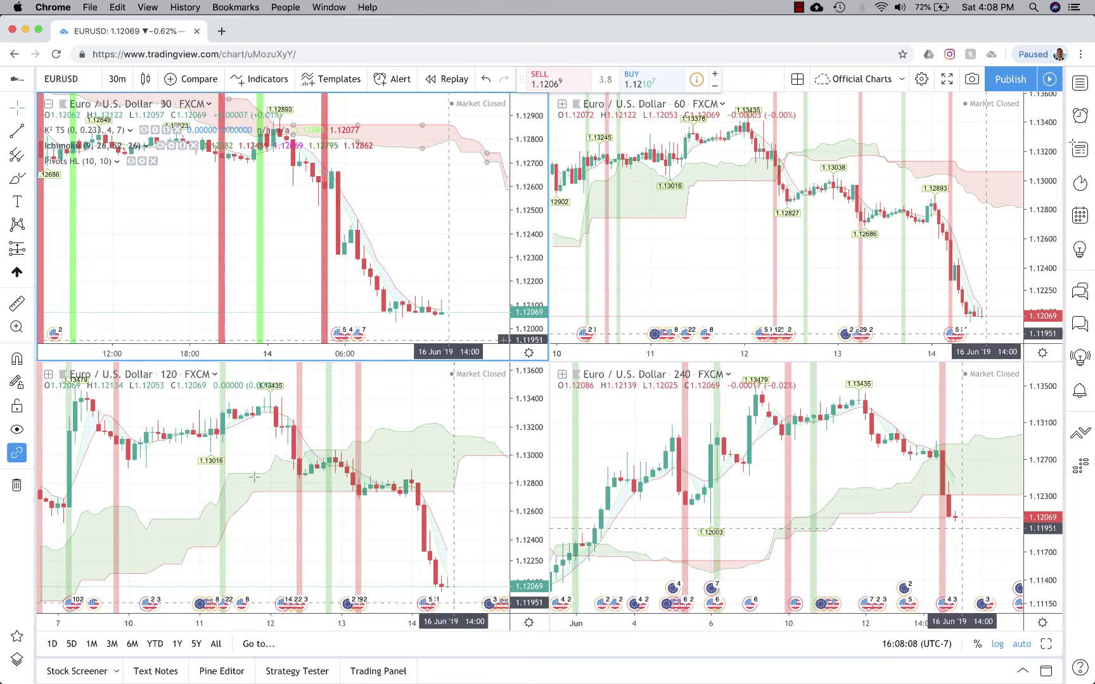
click(798, 81)
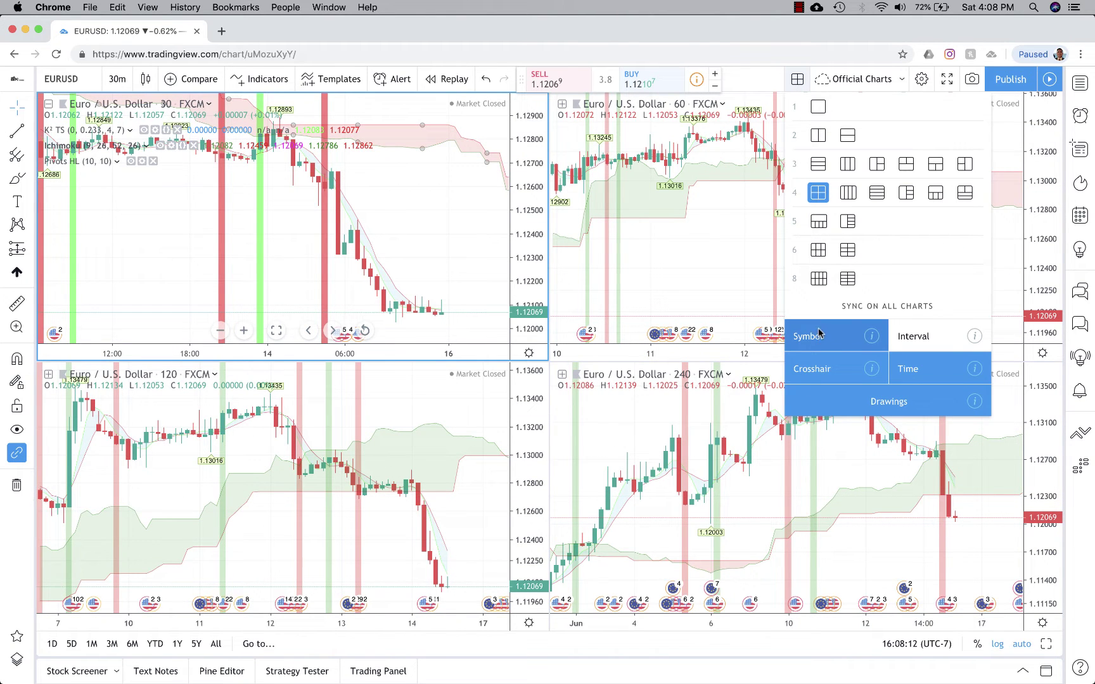
click(638, 268)
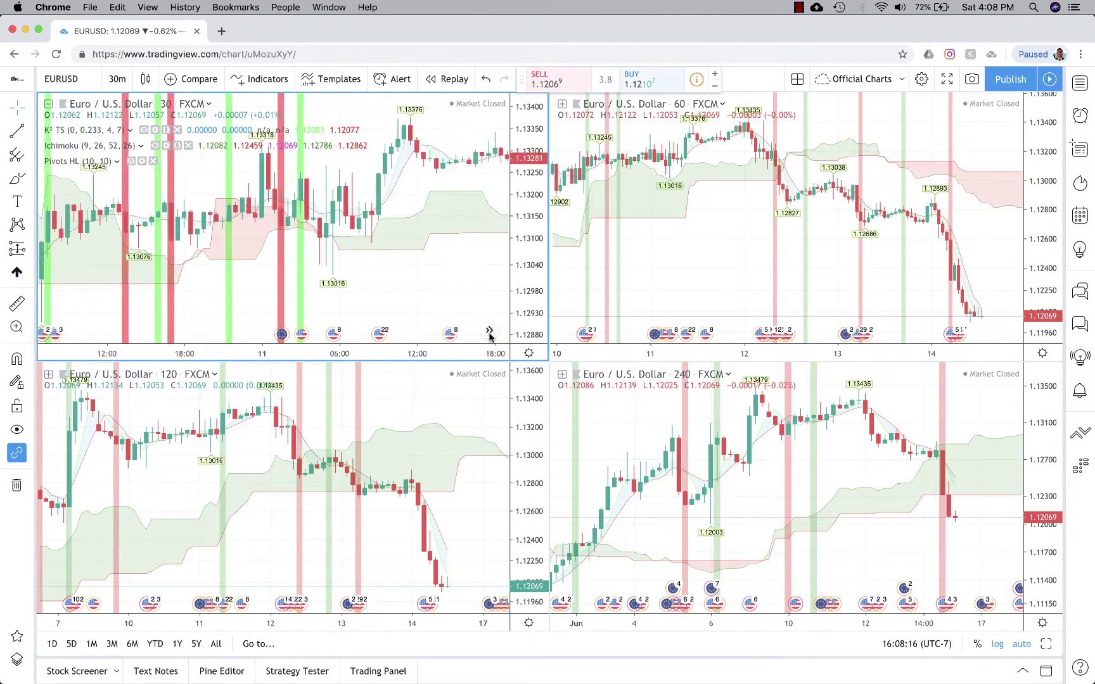
click(489, 331)
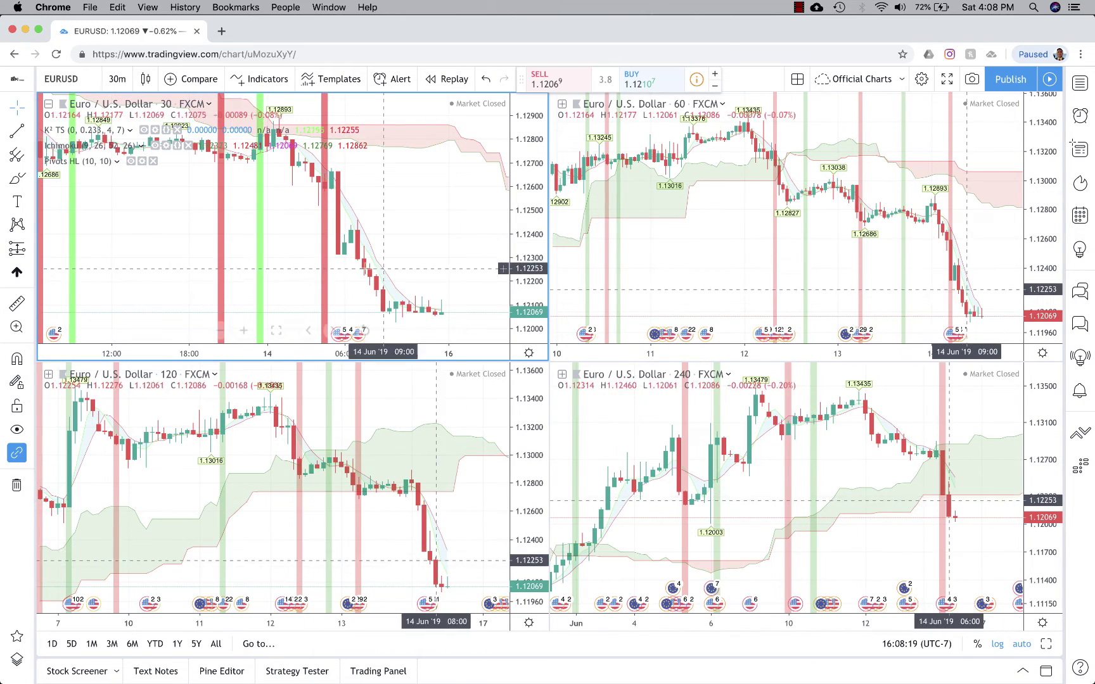
scroll(221, 170, left, 5)
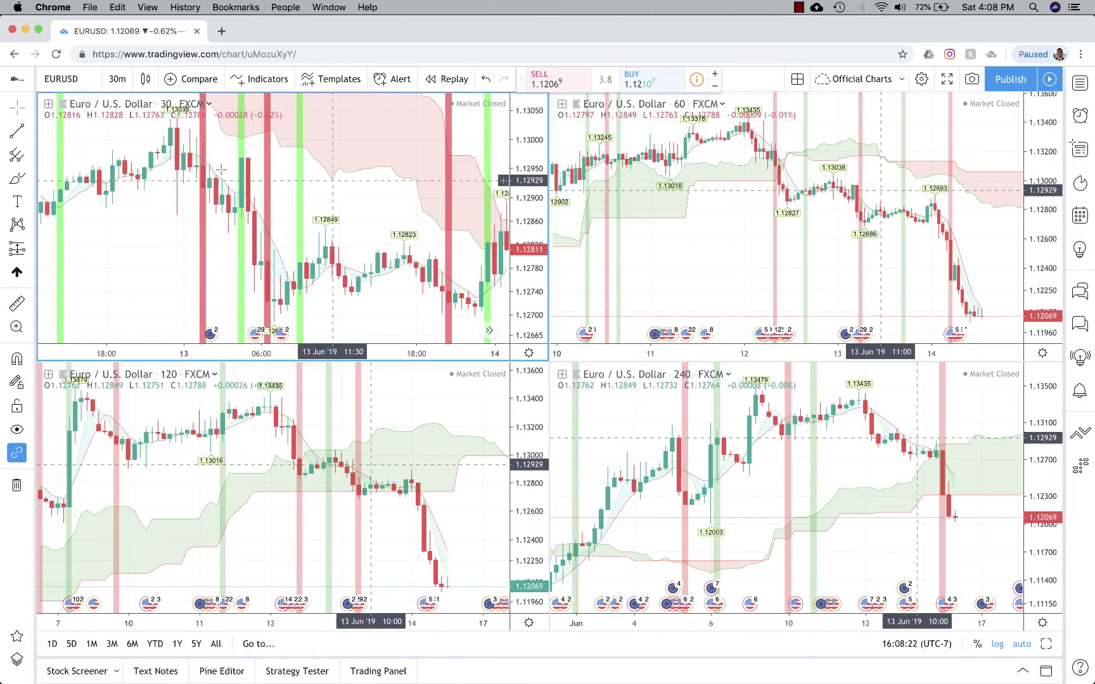
drag(131, 207, 295, 207)
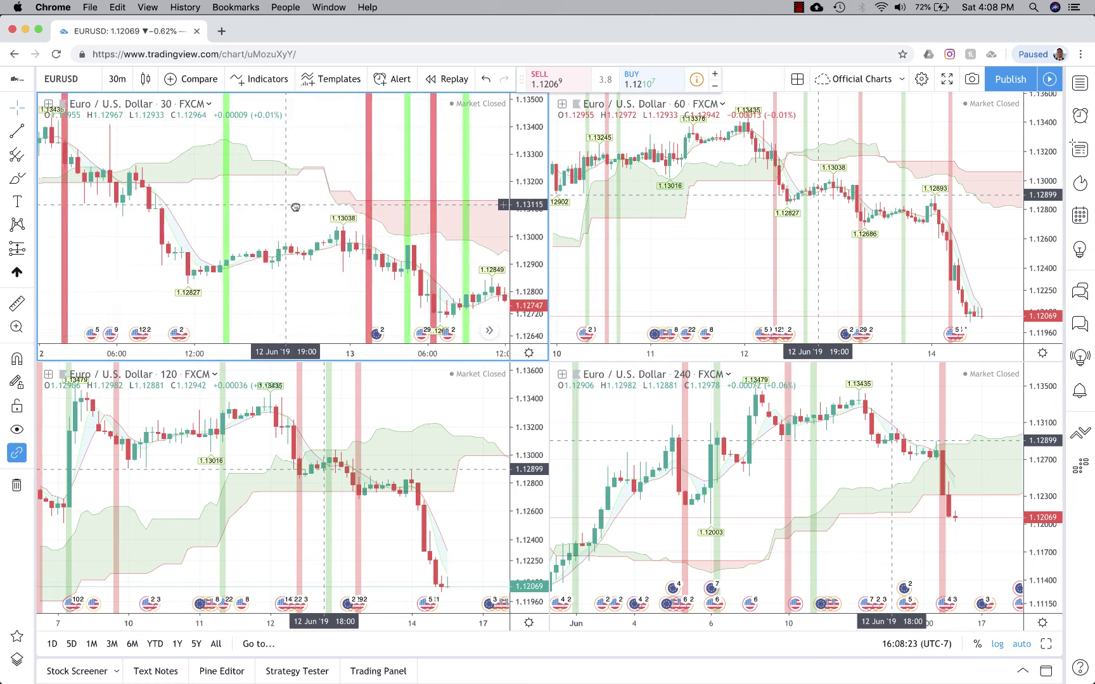
click(491, 330)
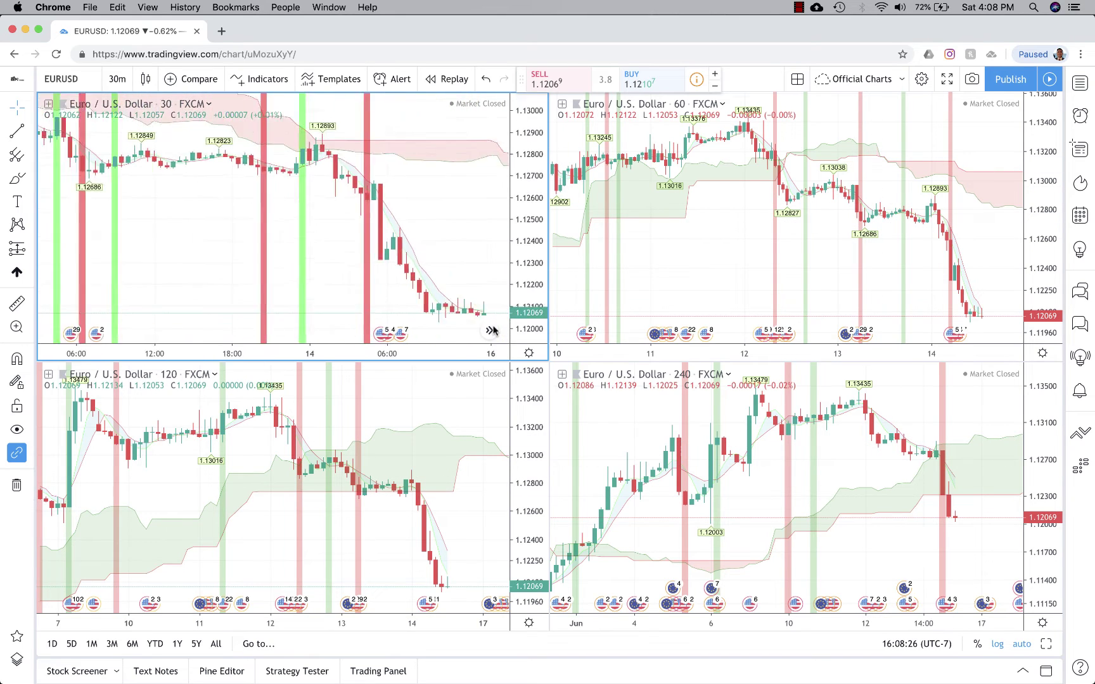
click(708, 263)
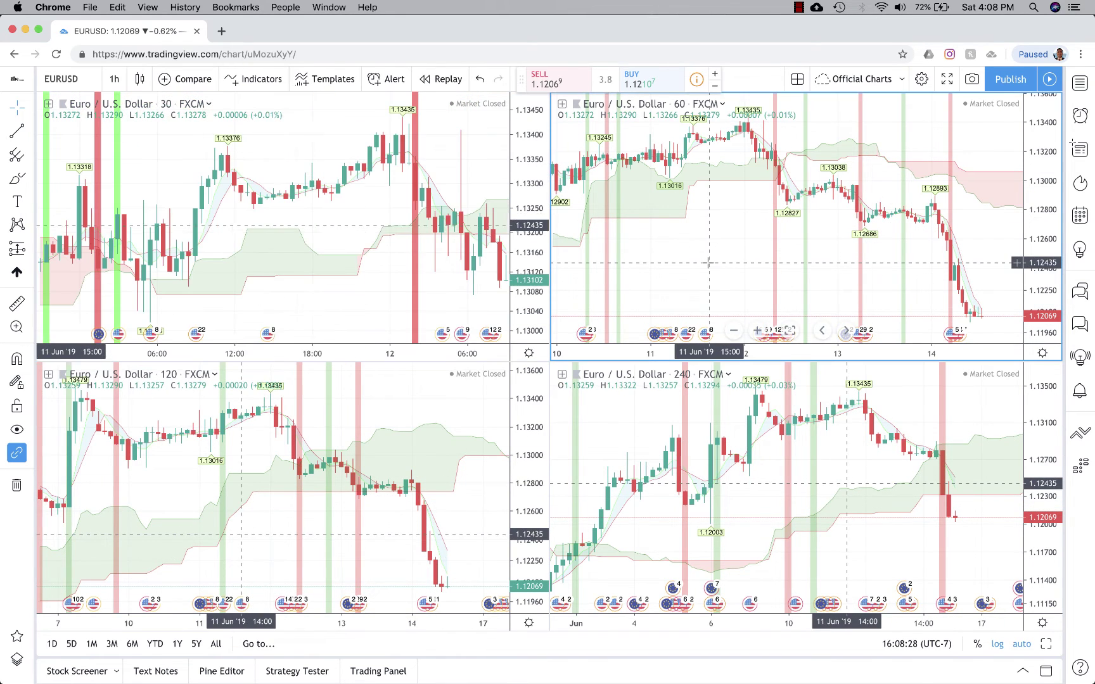
click(114, 78)
click(115, 259)
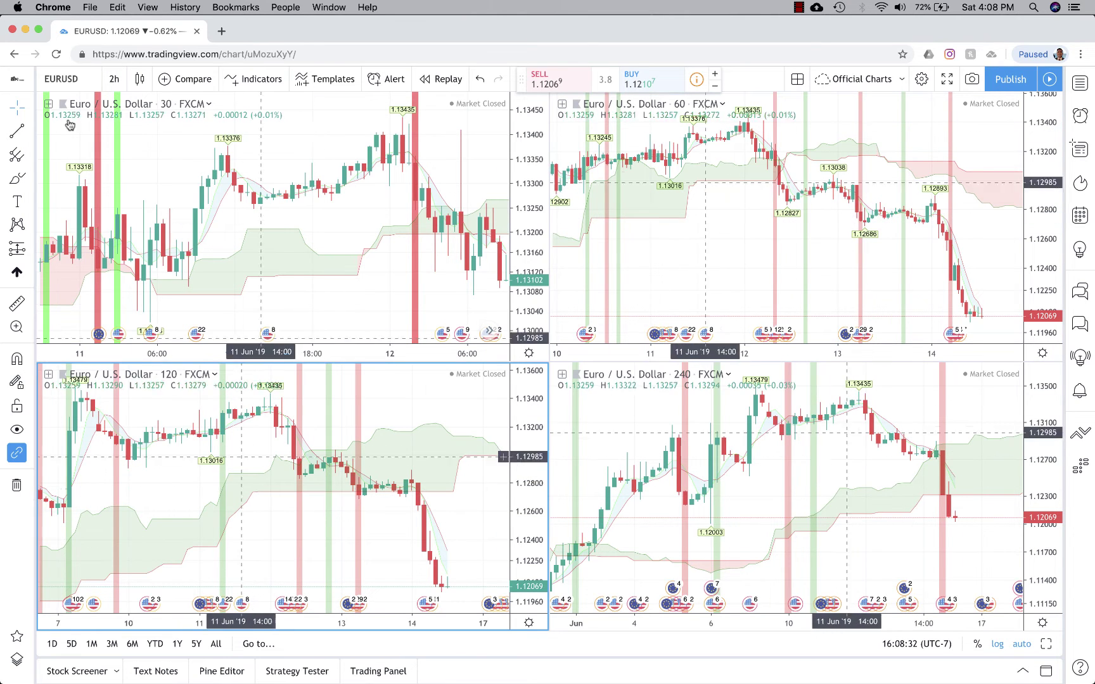
click(114, 79)
click(641, 454)
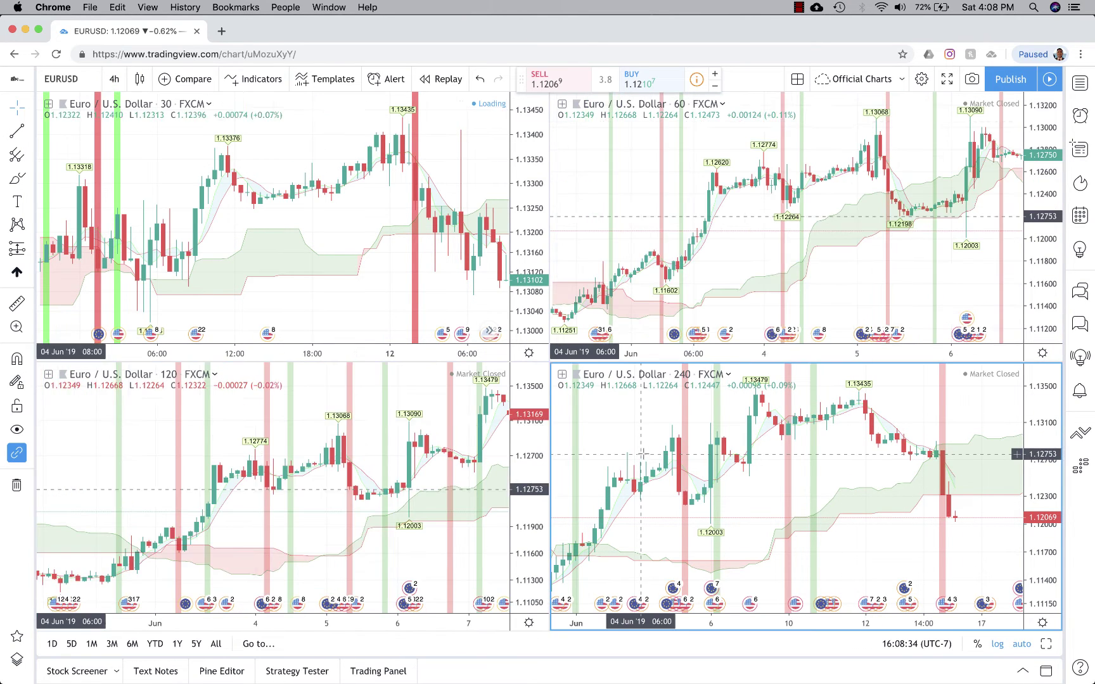
click(114, 79)
click(114, 78)
click(200, 228)
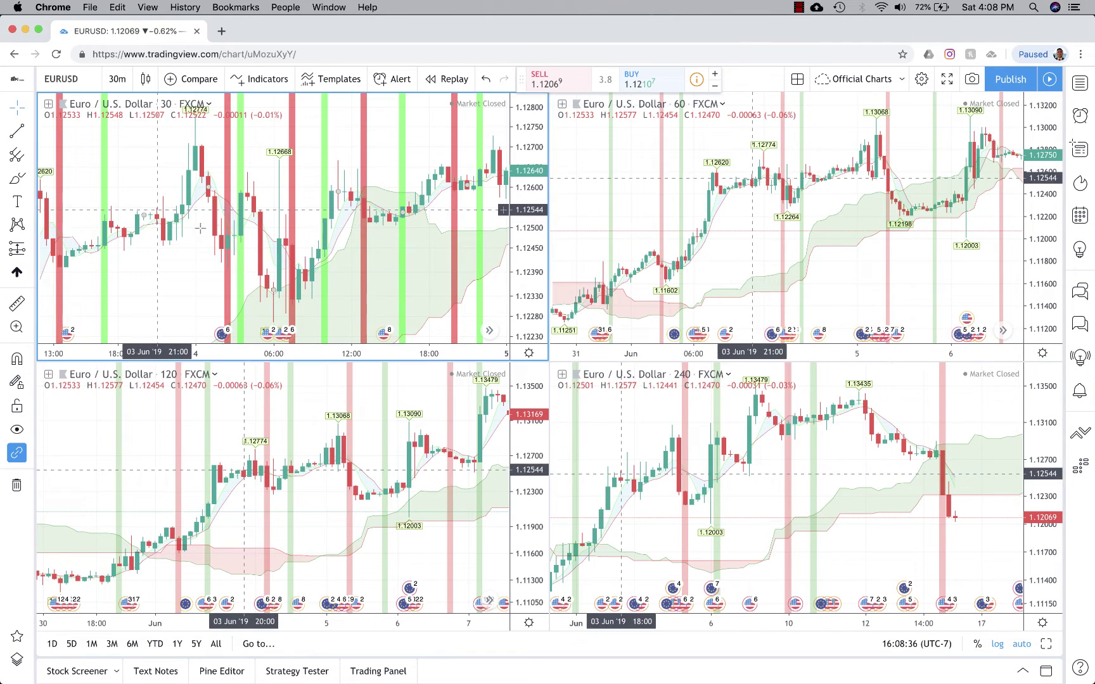
click(489, 331)
key(XF86MonBrightnessDown)
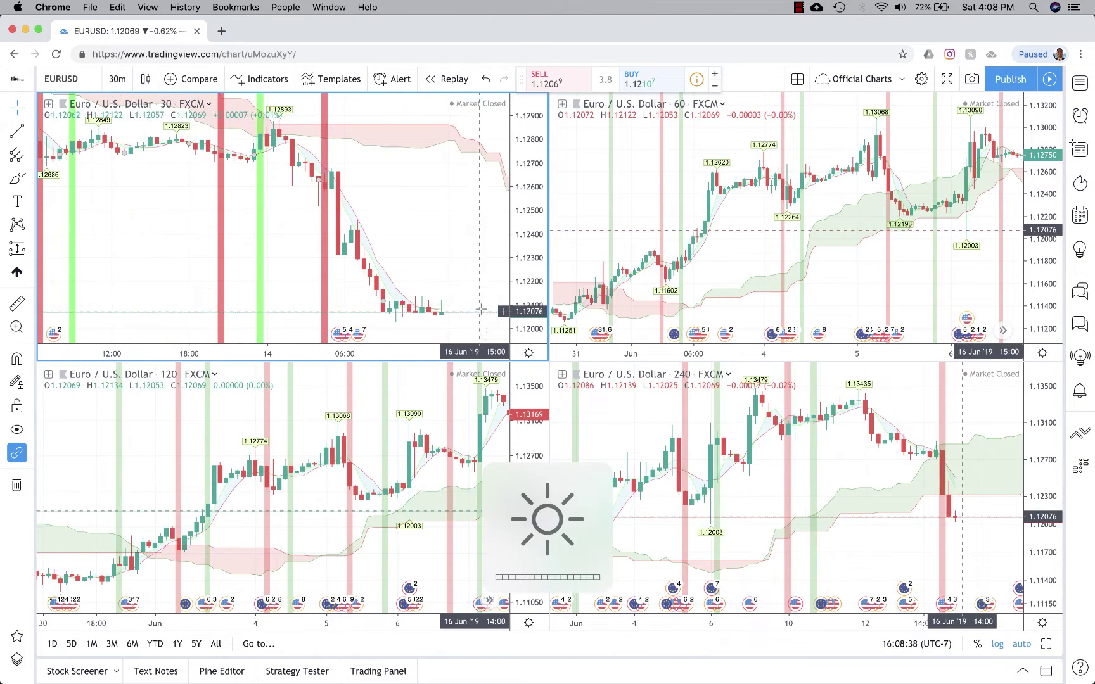